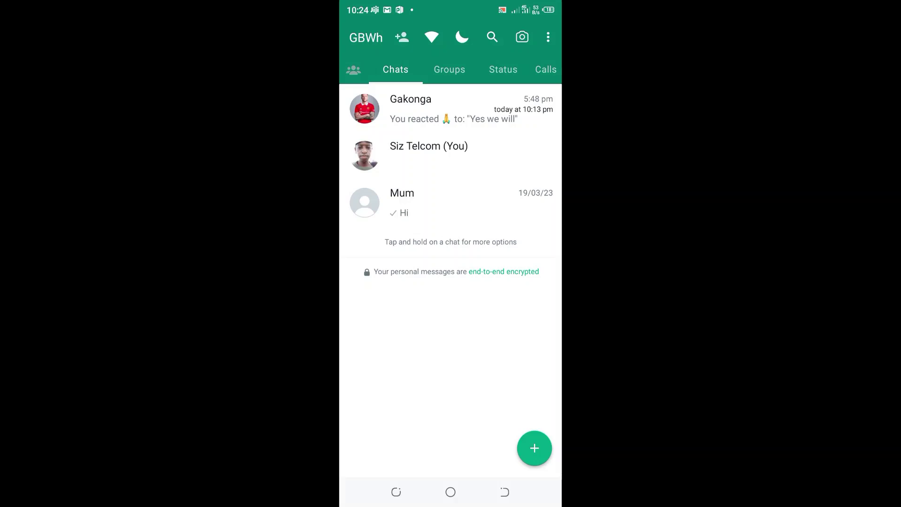
Step: Reach the Privacy settings via the three-dot menu and Settings
click(548, 37)
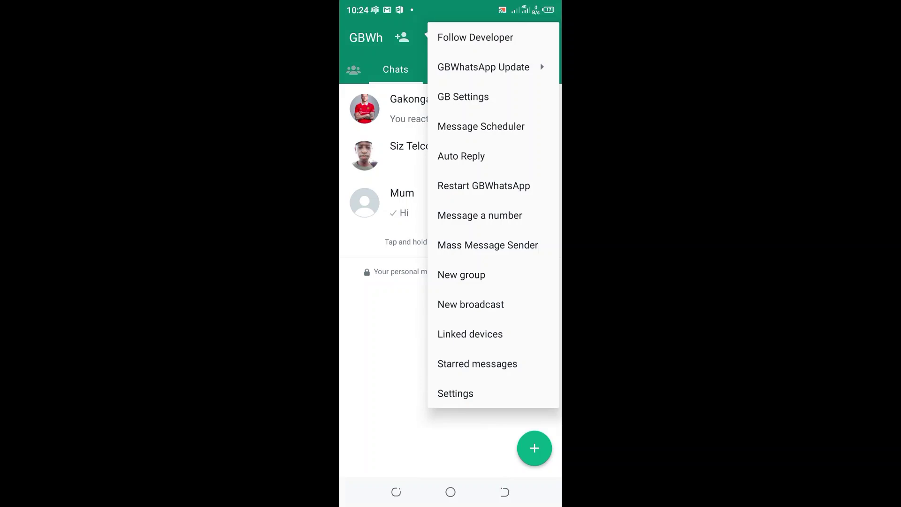
click(455, 393)
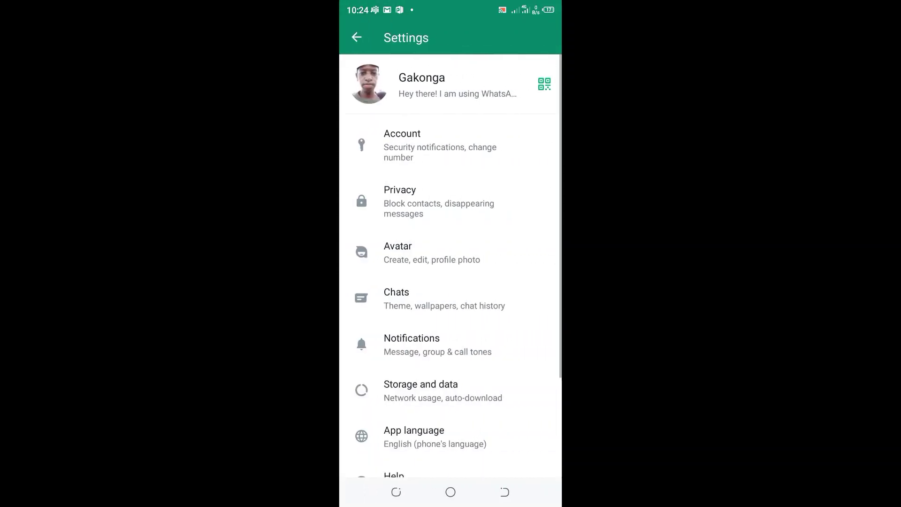
click(450, 202)
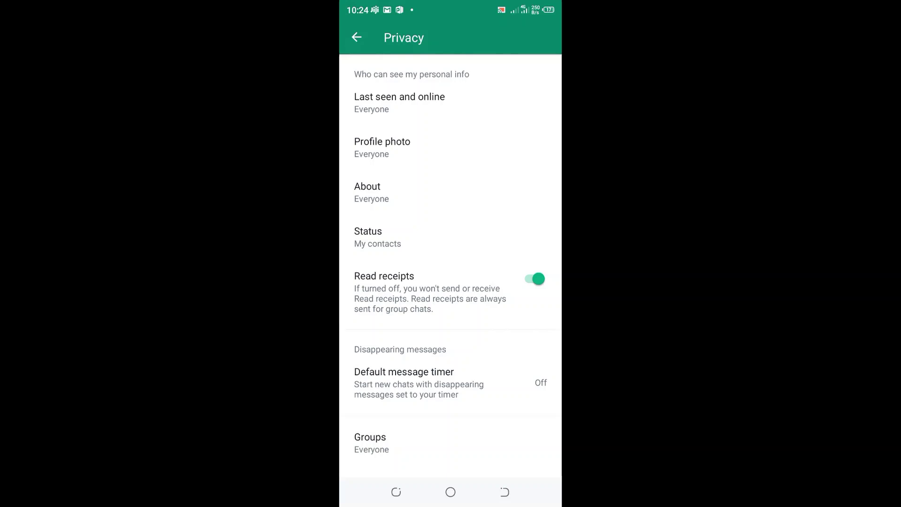
Step: Set last seen to Nobody and online to Same as last seen, then return to Privacy
click(399, 102)
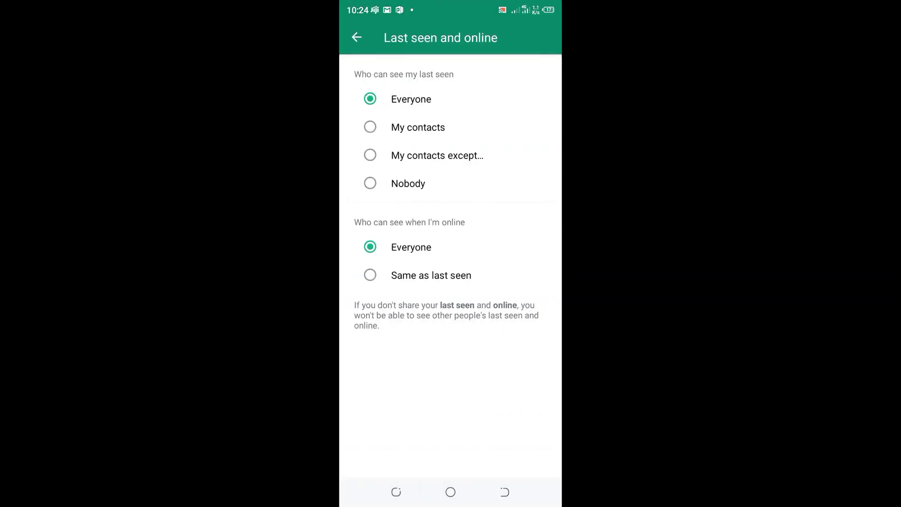
click(371, 183)
click(370, 274)
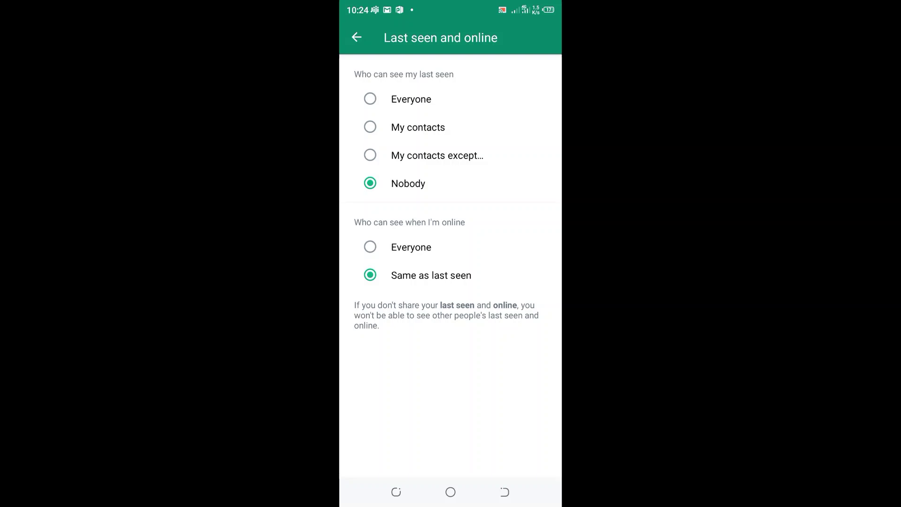
click(357, 37)
Step: Back out of Privacy and Settings to the chats list
click(357, 38)
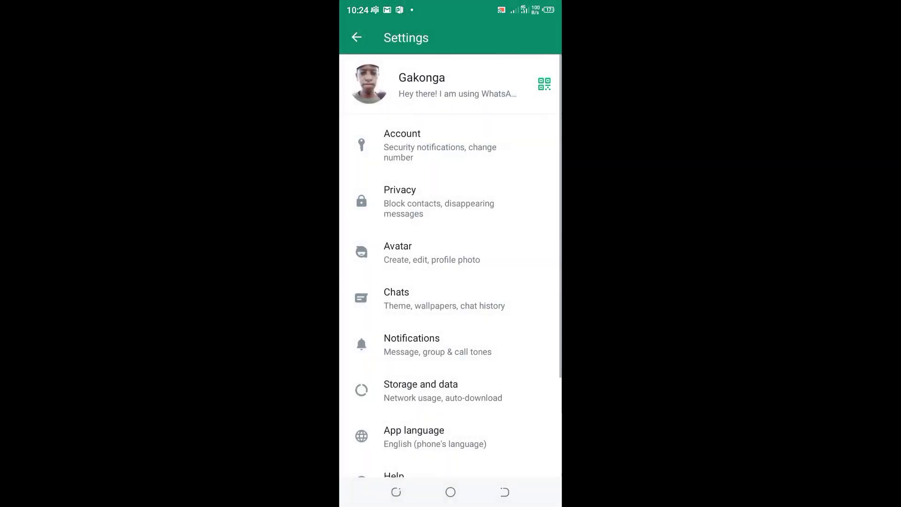
click(357, 38)
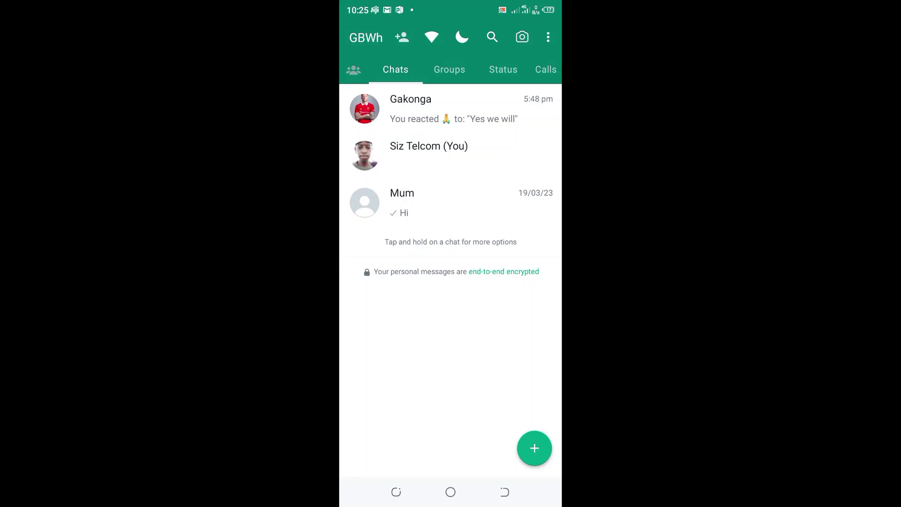
click(548, 37)
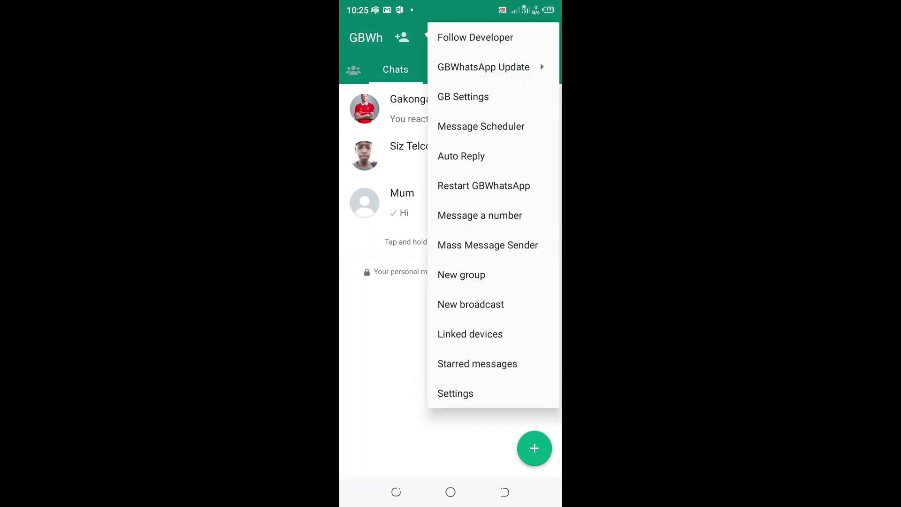
key(Escape)
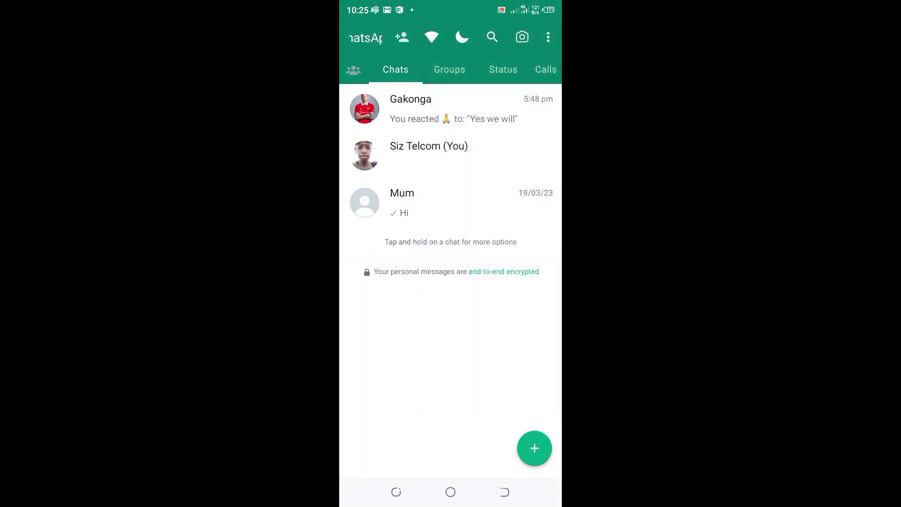
click(548, 37)
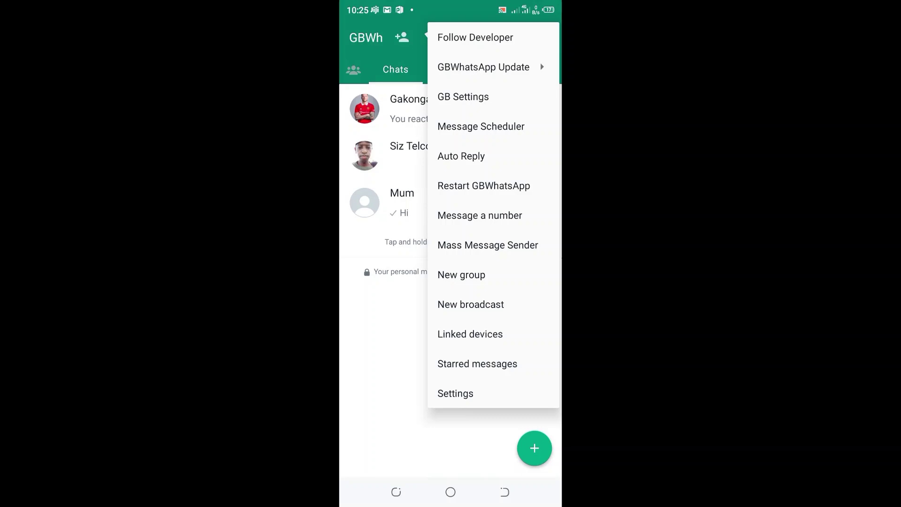